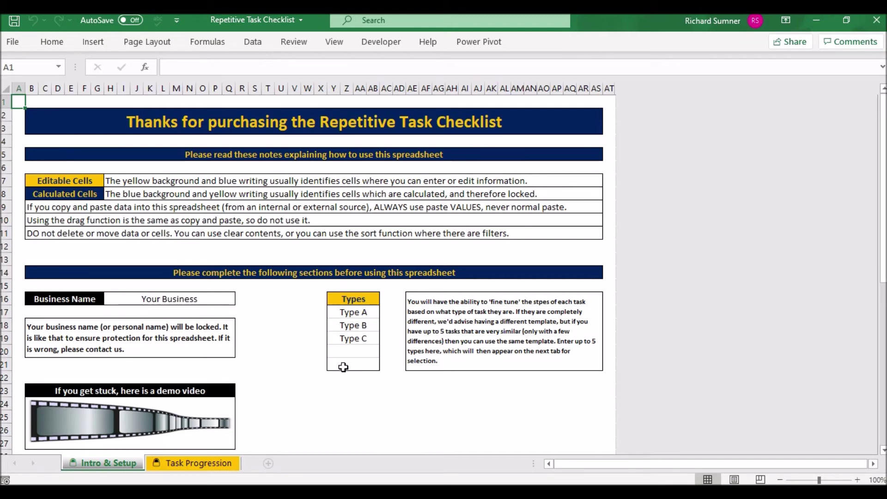
# On the Task Progression sheet, choose Type B from cell H3's checklist type list
pyautogui.click(199, 463)
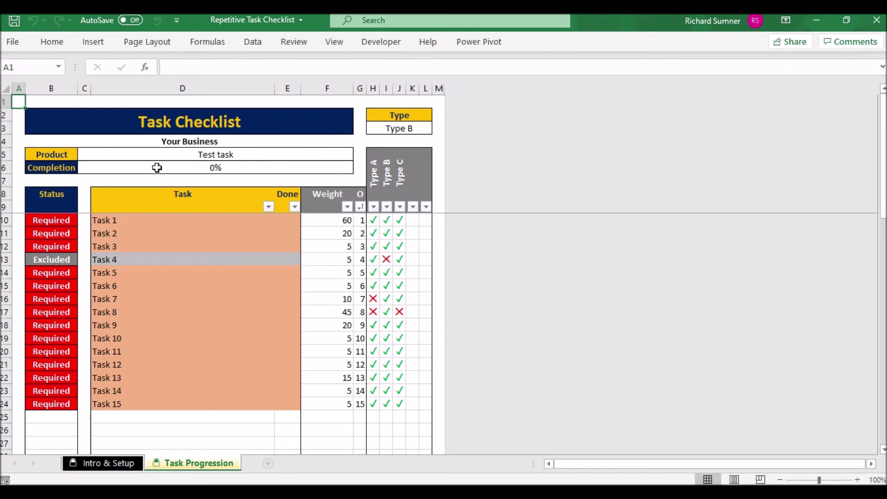
pyautogui.click(398, 129)
pyautogui.click(437, 128)
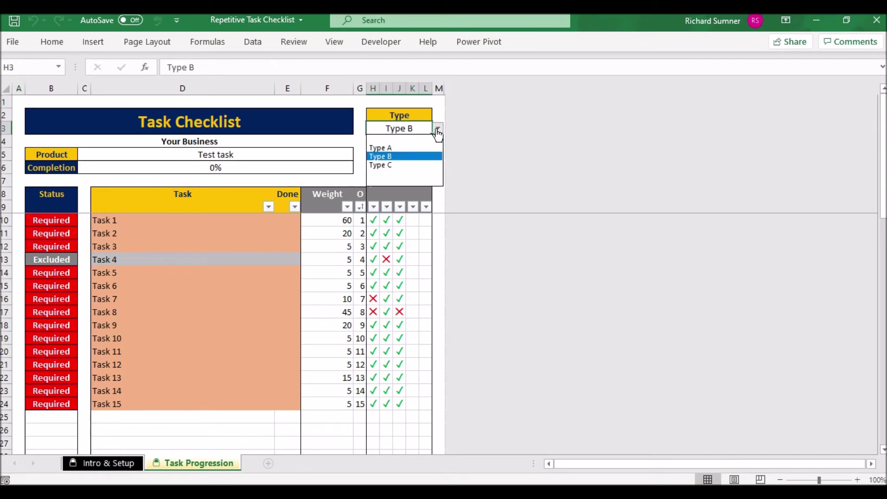
pyautogui.click(406, 157)
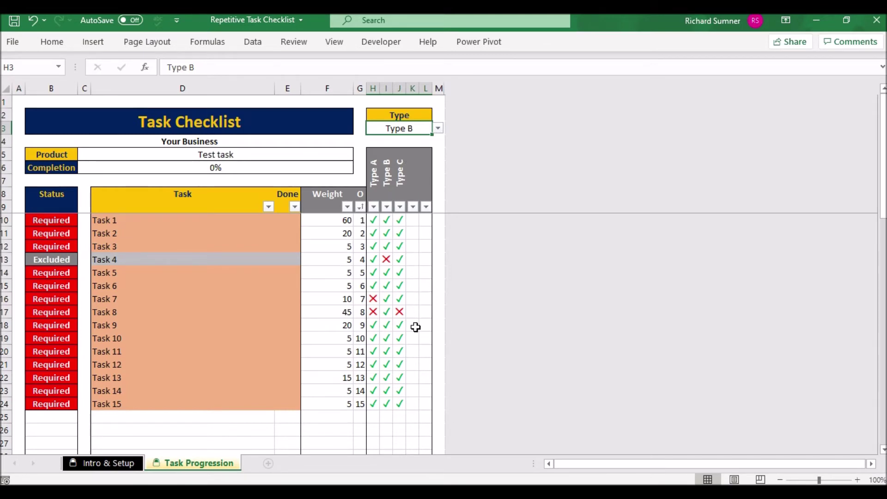
pyautogui.click(407, 232)
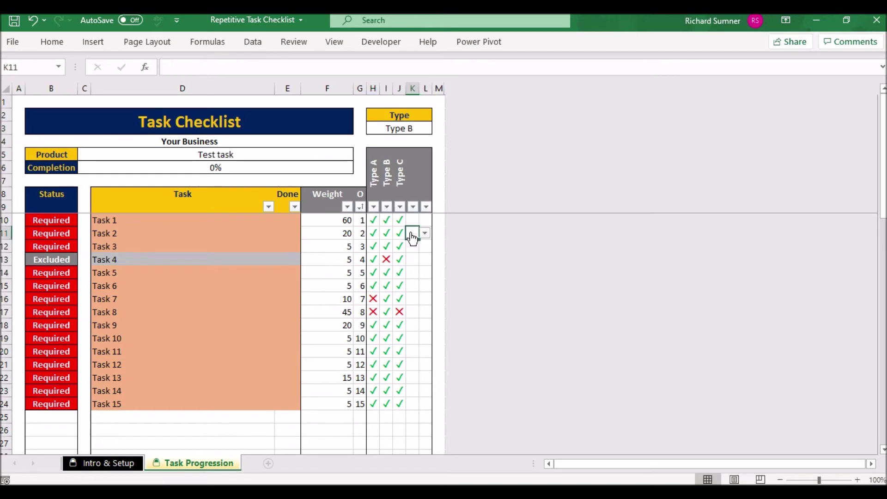
pyautogui.click(424, 233)
pyautogui.click(414, 242)
pyautogui.click(162, 225)
pyautogui.click(162, 233)
pyautogui.click(165, 247)
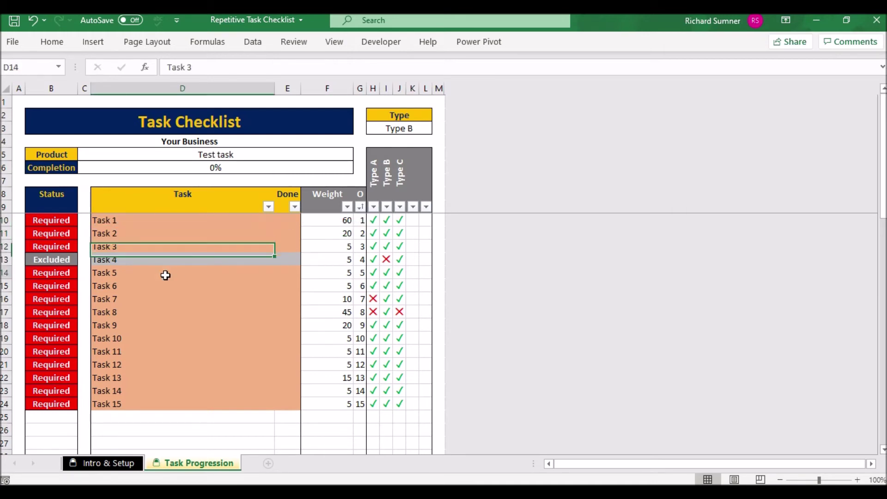
pyautogui.click(162, 274)
pyautogui.click(162, 299)
pyautogui.click(161, 365)
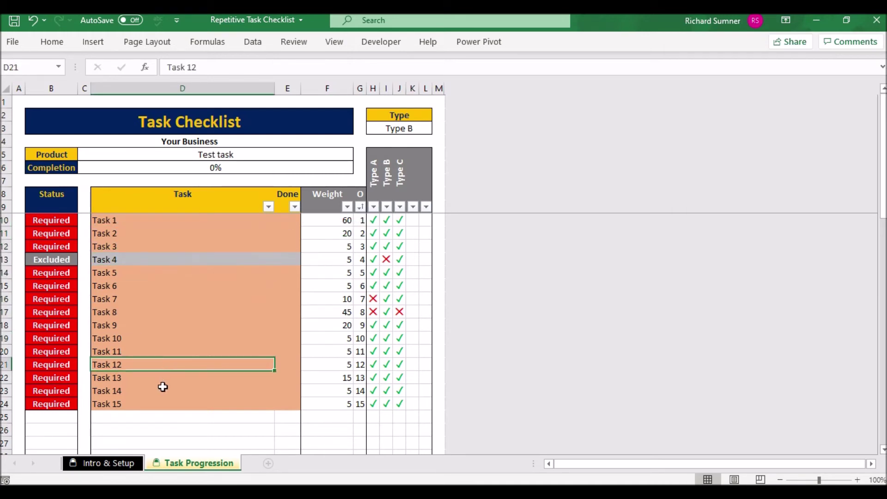
pyautogui.click(162, 391)
pyautogui.click(163, 405)
pyautogui.click(180, 325)
pyautogui.click(187, 299)
pyautogui.click(244, 236)
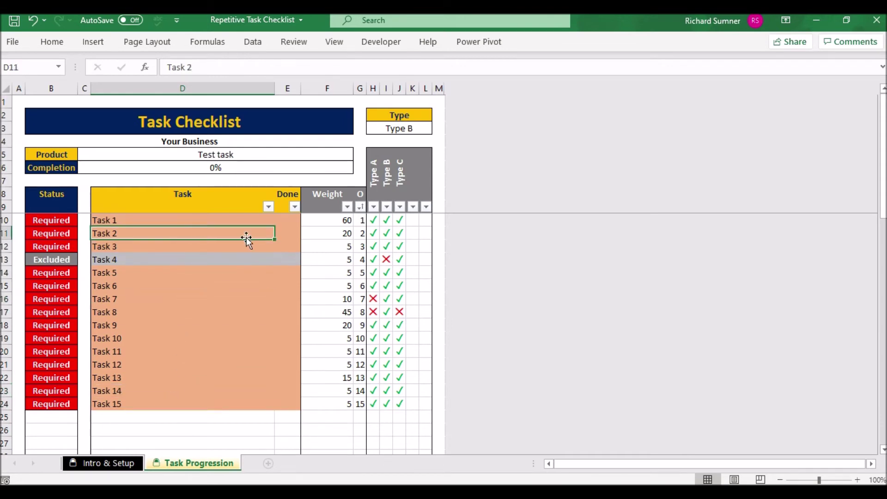
pyautogui.click(290, 219)
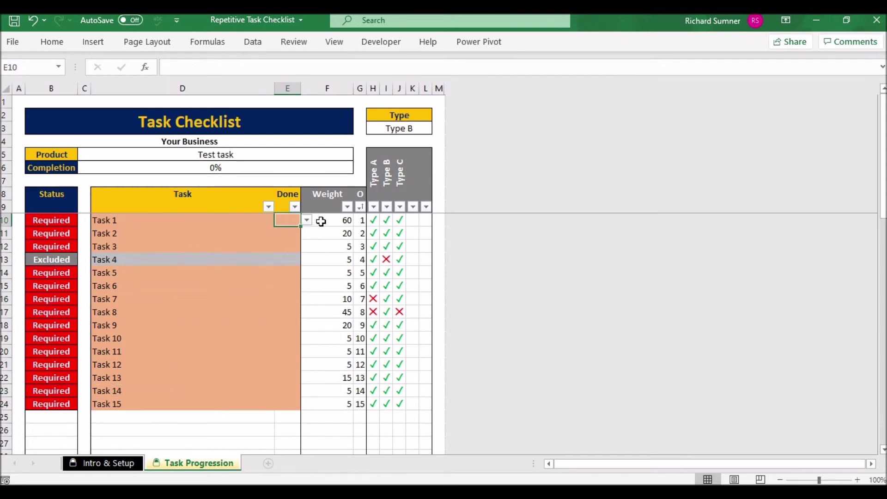
pyautogui.click(373, 220)
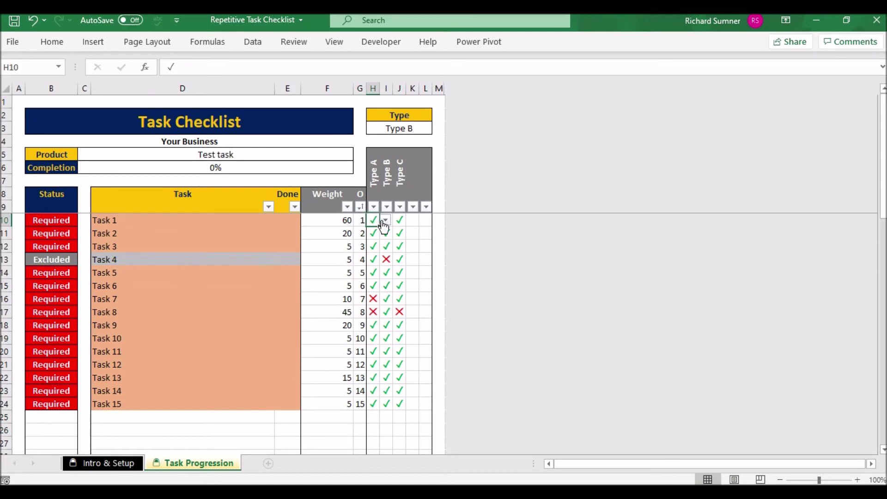
pyautogui.click(400, 220)
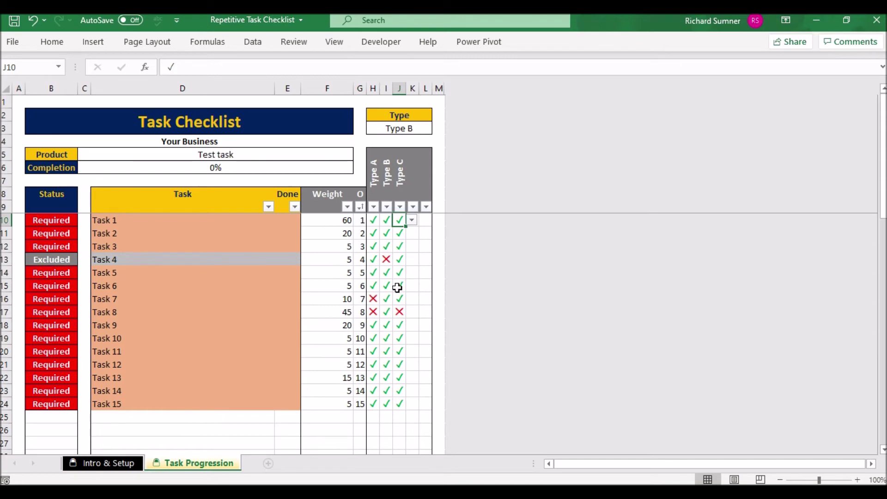
pyautogui.click(414, 126)
pyautogui.click(438, 128)
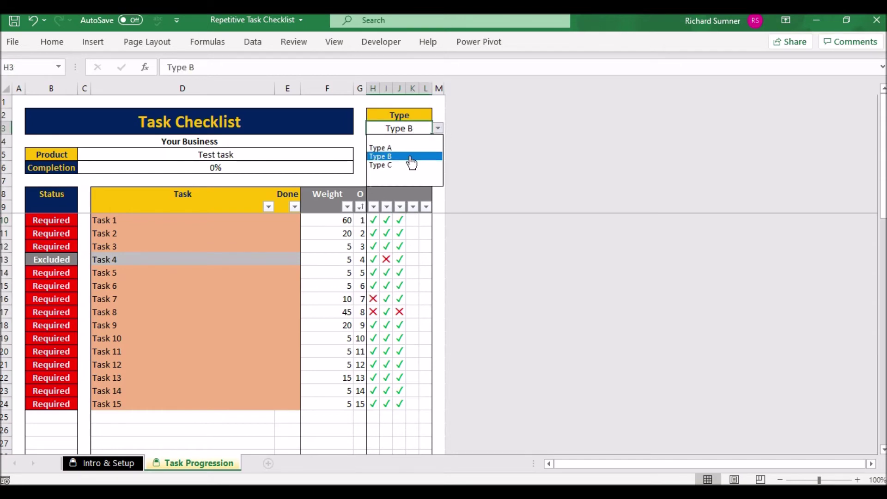
pyautogui.click(411, 165)
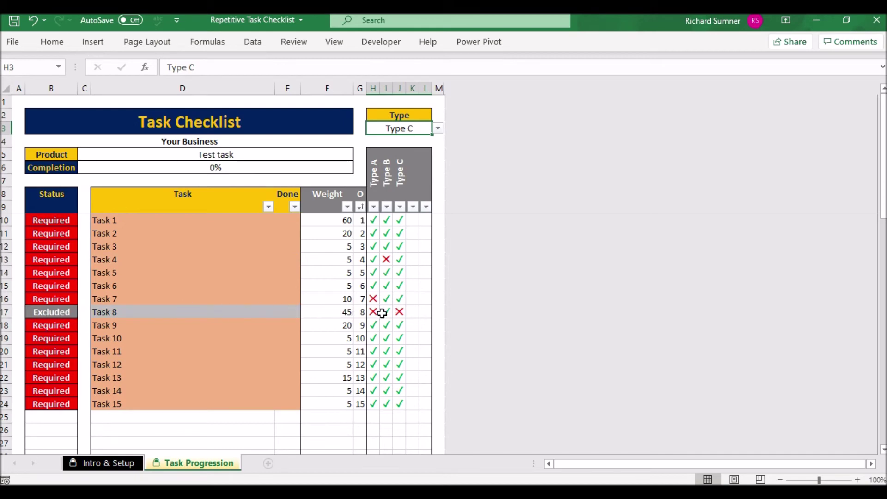
pyautogui.click(437, 129)
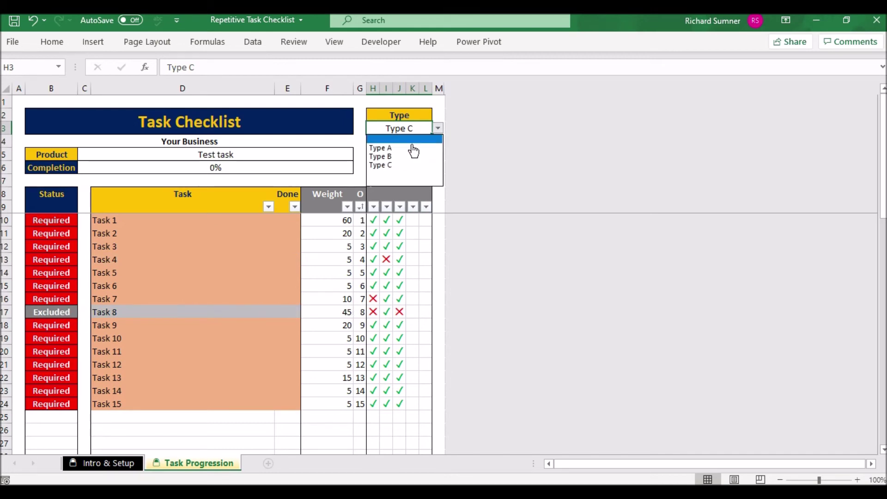
pyautogui.click(410, 157)
pyautogui.moveTo(400, 421); pyautogui.dragTo(386, 325)
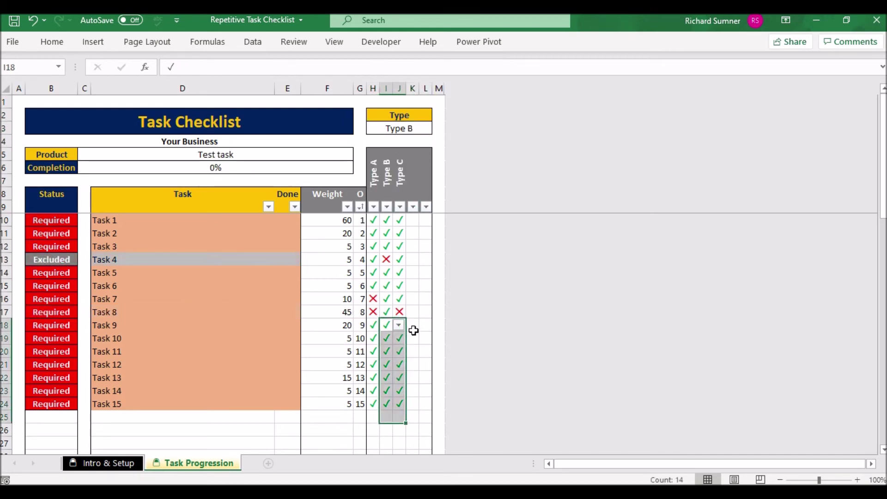
pyautogui.click(400, 273)
pyautogui.click(414, 248)
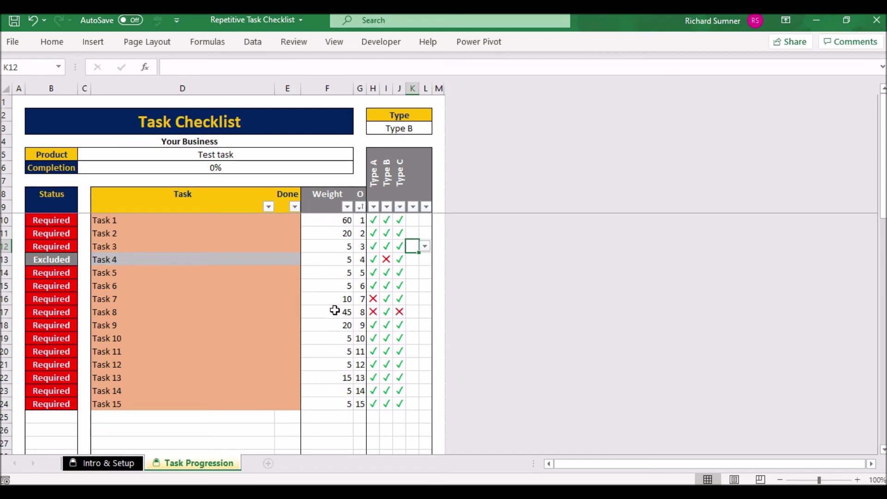
pyautogui.click(288, 221)
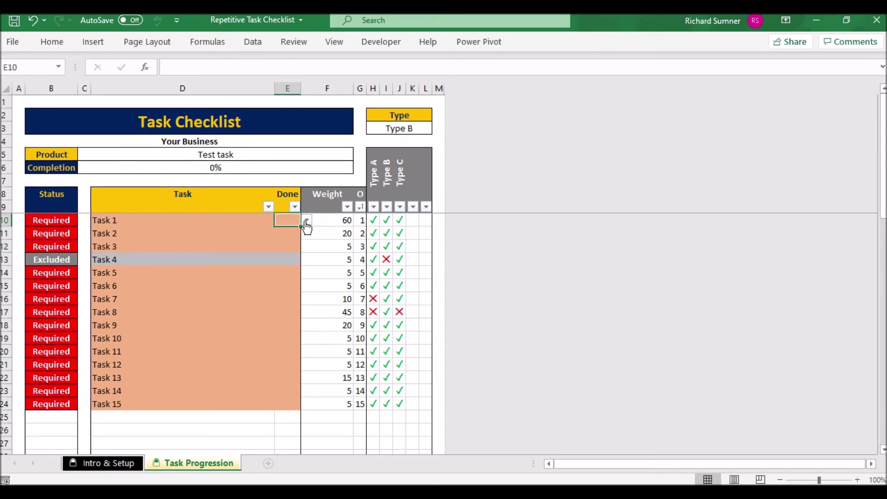
pyautogui.click(306, 221)
pyautogui.click(291, 237)
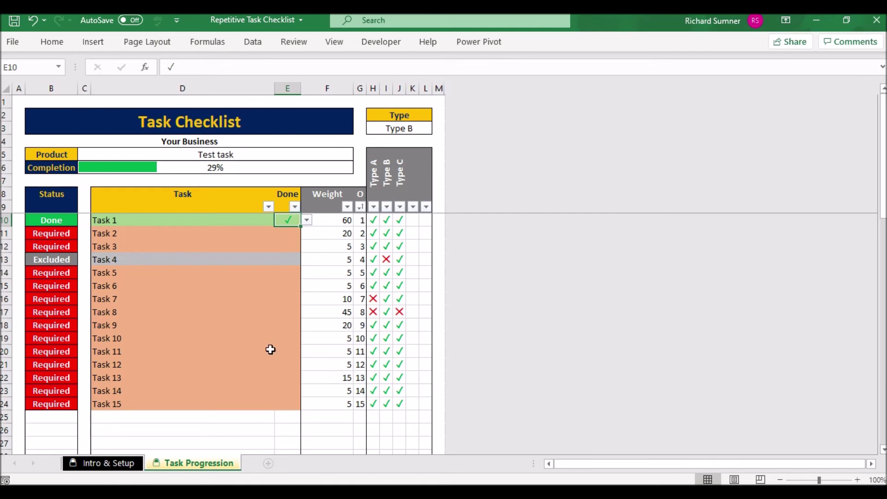
pyautogui.click(291, 246)
pyautogui.click(306, 246)
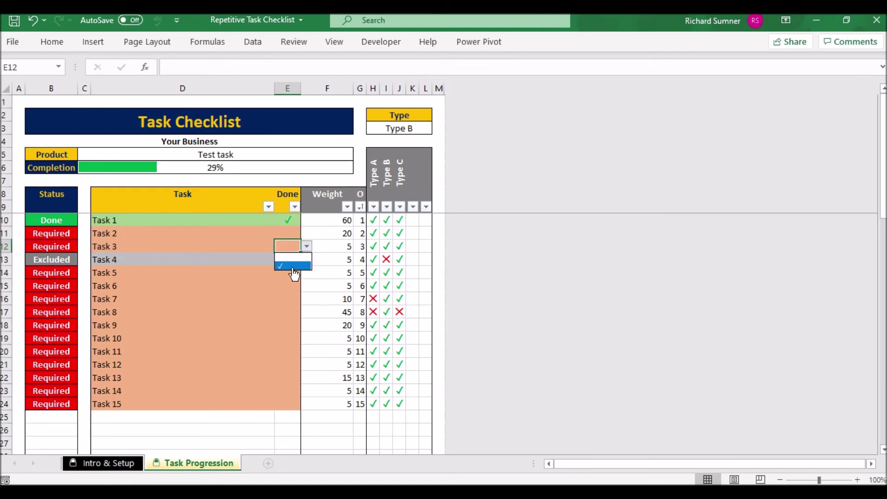
pyautogui.click(293, 266)
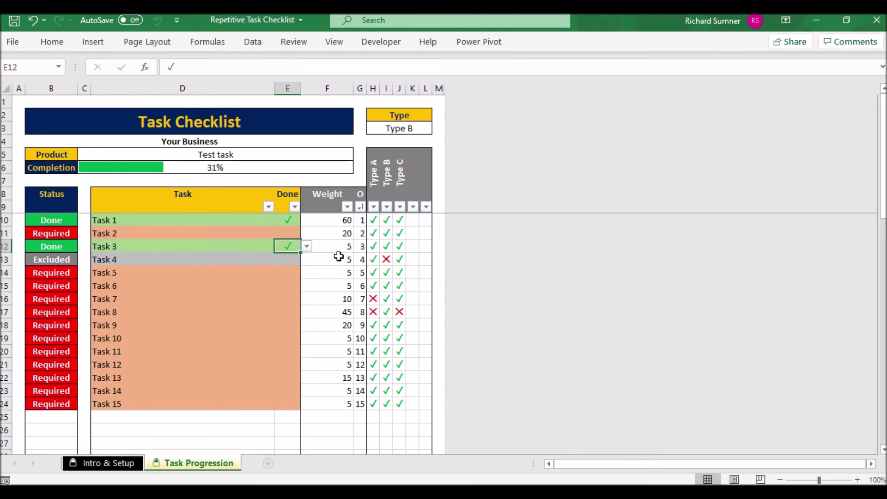
pyautogui.hotkey('ctrl', 'z')
pyautogui.press('BackSpace')
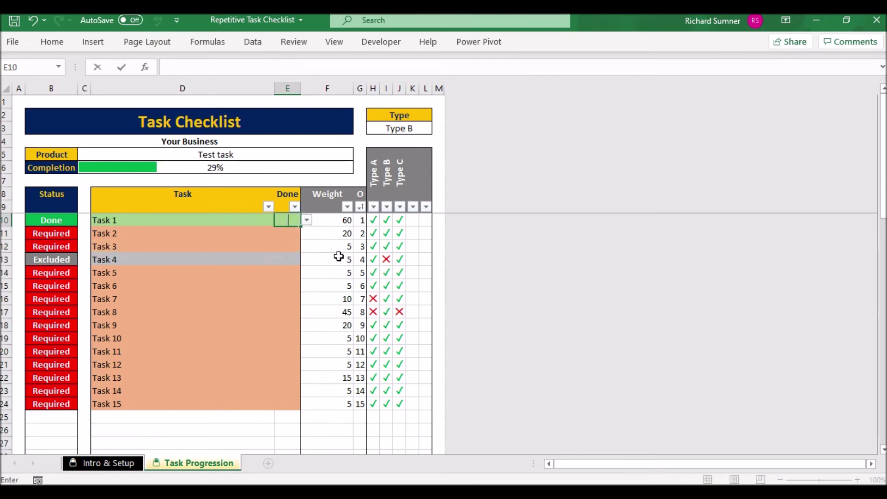
pyautogui.press('Return')
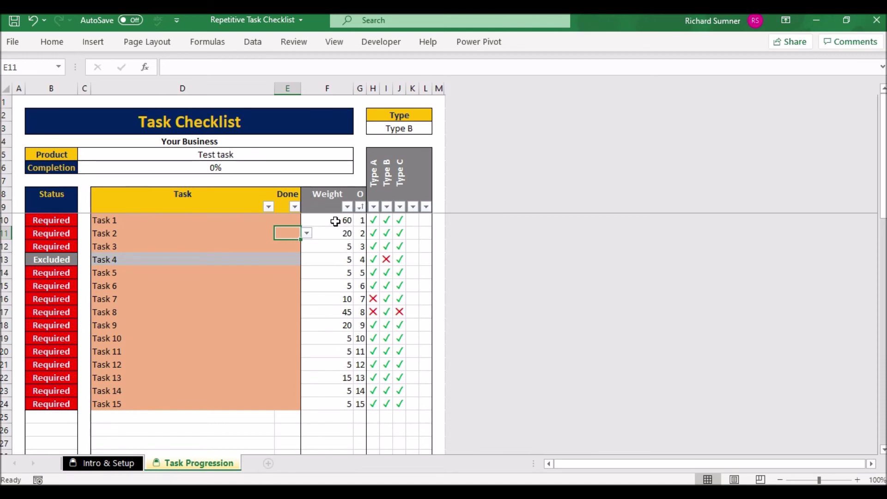
# Replace the product name 'Test task' in cell C5 with 'Test project'
pyautogui.click(299, 220)
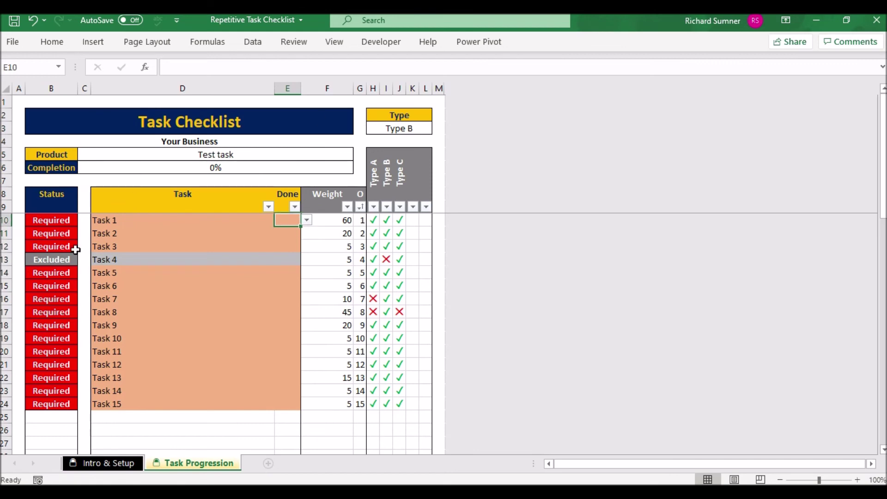
pyautogui.click(167, 154)
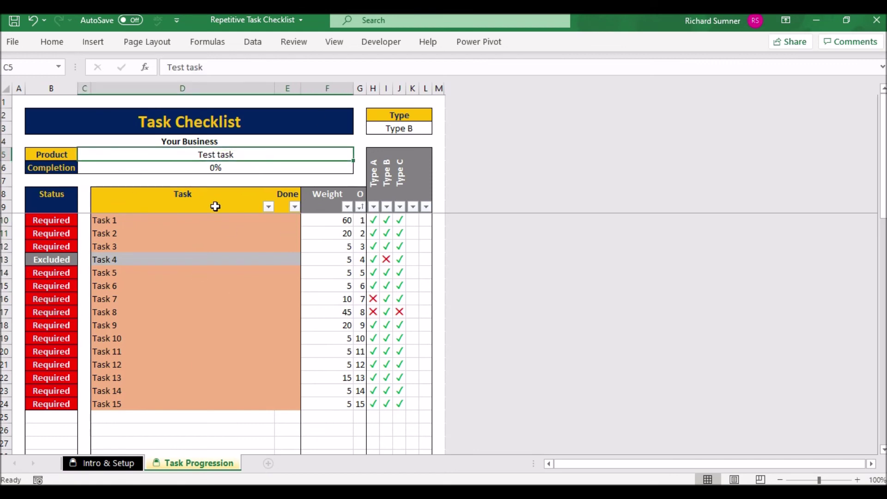
pyautogui.press('Delete')
pyautogui.press('Return')
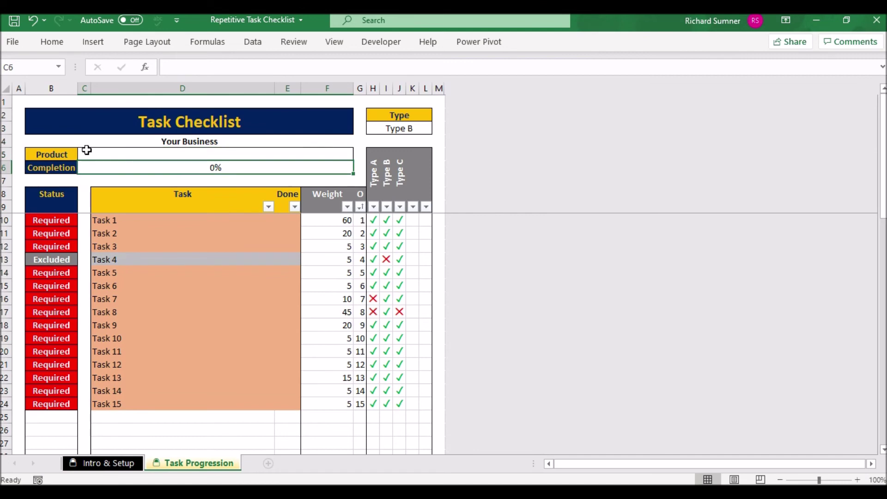
pyautogui.click(149, 156)
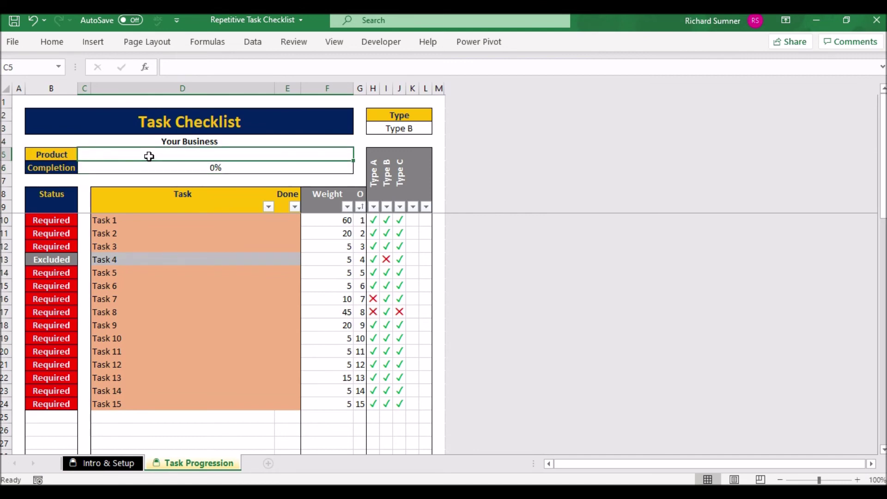
pyautogui.write('Test')
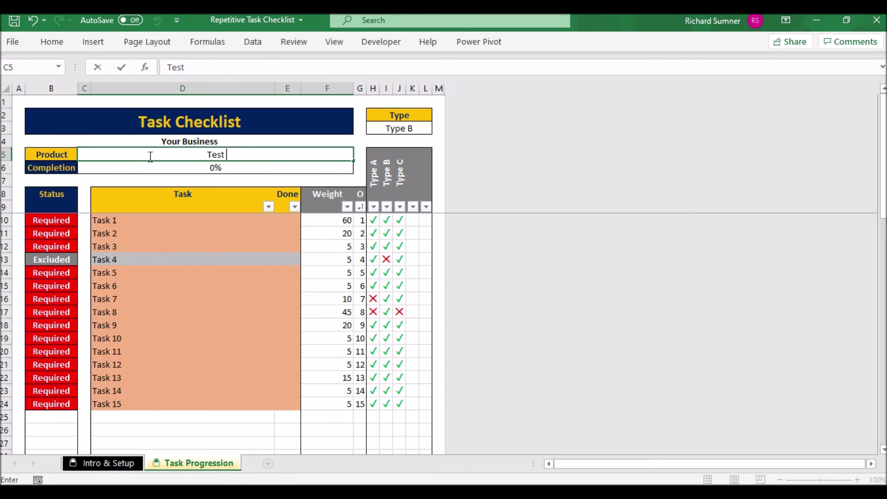
pyautogui.write(' project')
pyautogui.press('Return')
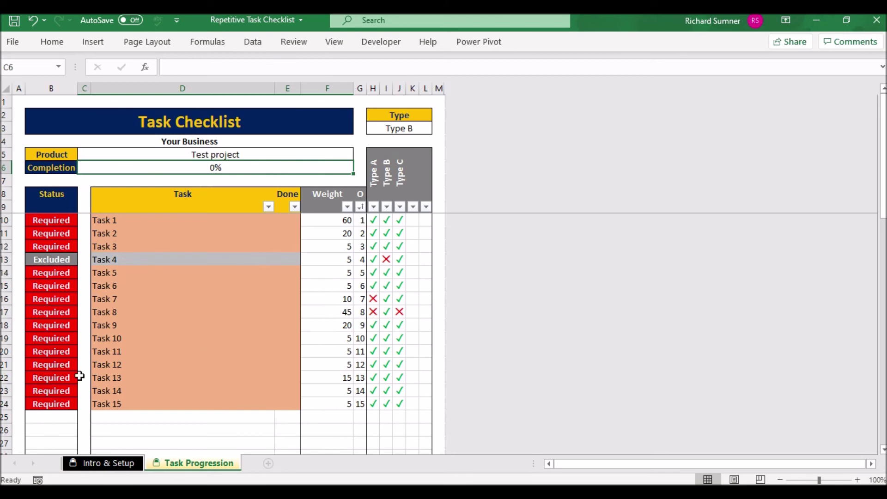
# Tick Tasks 1, 2, 3, 5 and 6 as done using their Done dropdowns
pyautogui.click(290, 221)
pyautogui.click(306, 220)
pyautogui.click(292, 240)
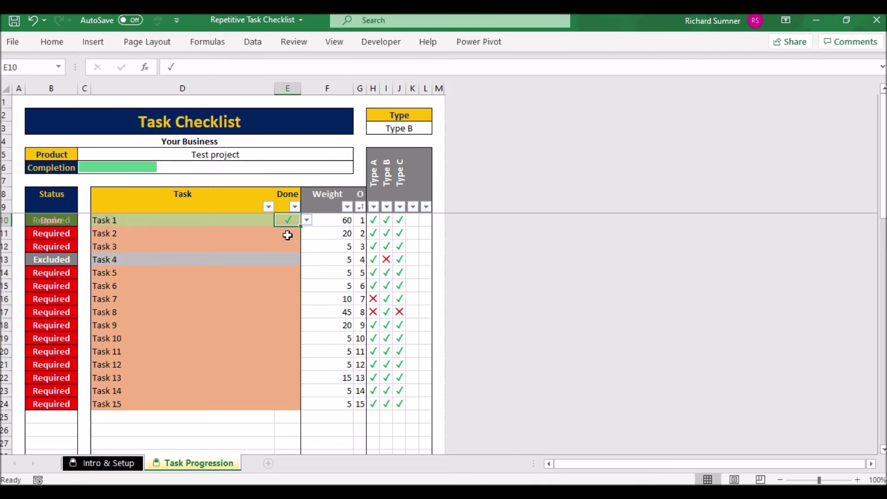
pyautogui.click(287, 234)
pyautogui.click(306, 233)
pyautogui.click(295, 253)
pyautogui.click(291, 247)
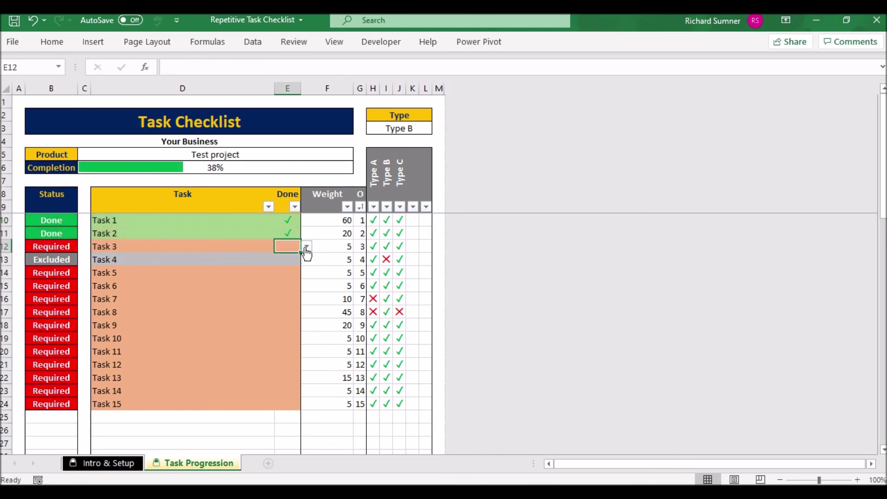
pyautogui.click(306, 246)
pyautogui.click(290, 266)
pyautogui.click(287, 272)
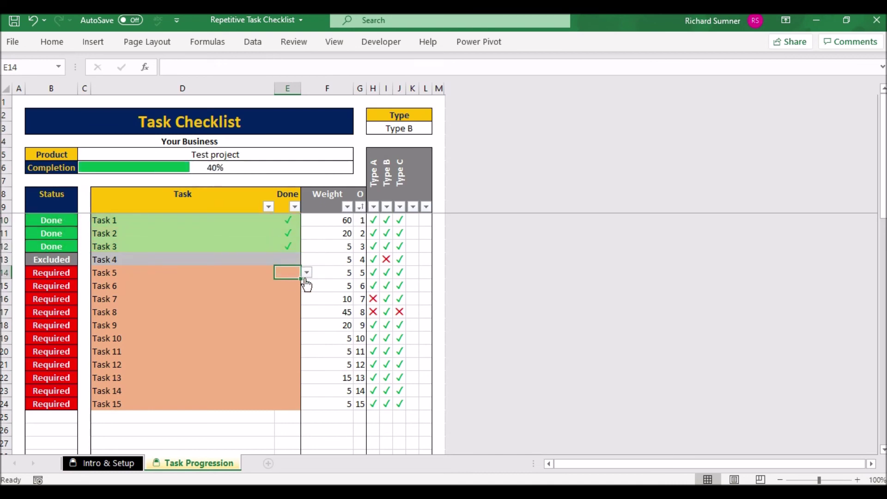
pyautogui.click(288, 290)
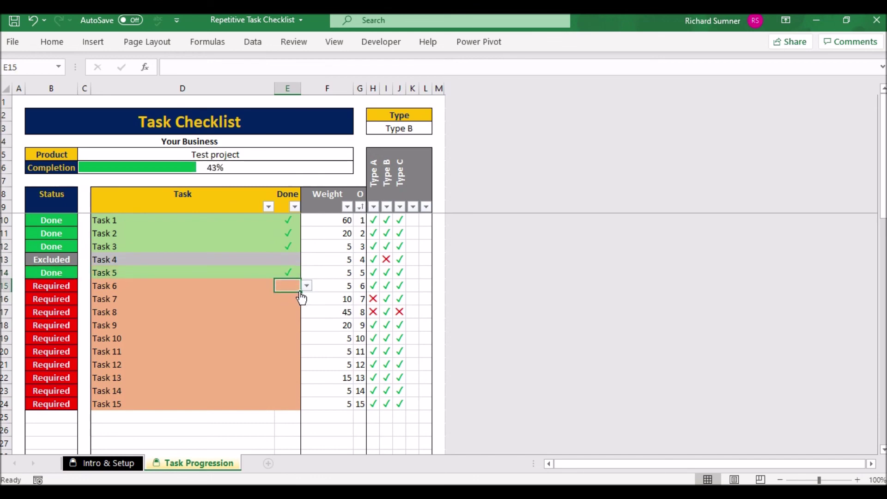
pyautogui.click(306, 287)
pyautogui.click(289, 306)
# Copy the ✓ into all remaining Done cells from Task 7 down, reaching 100% completion
pyautogui.rightClick(288, 285)
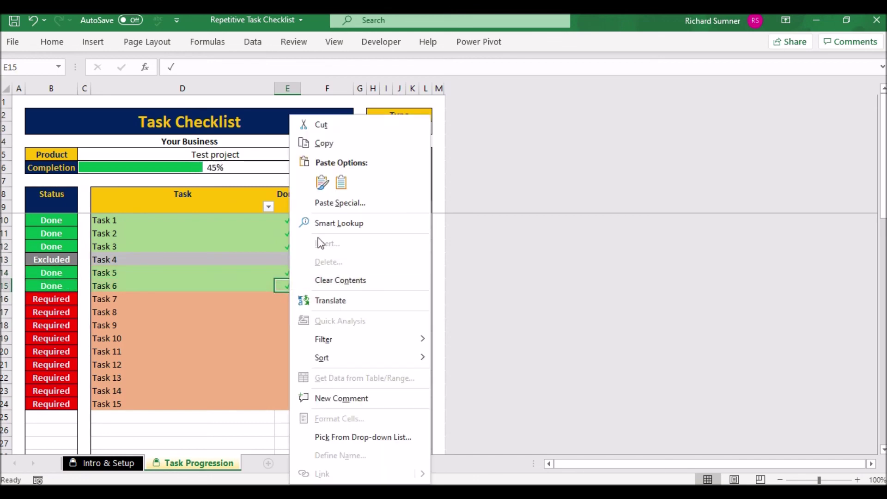
pyautogui.click(329, 143)
pyautogui.click(280, 297)
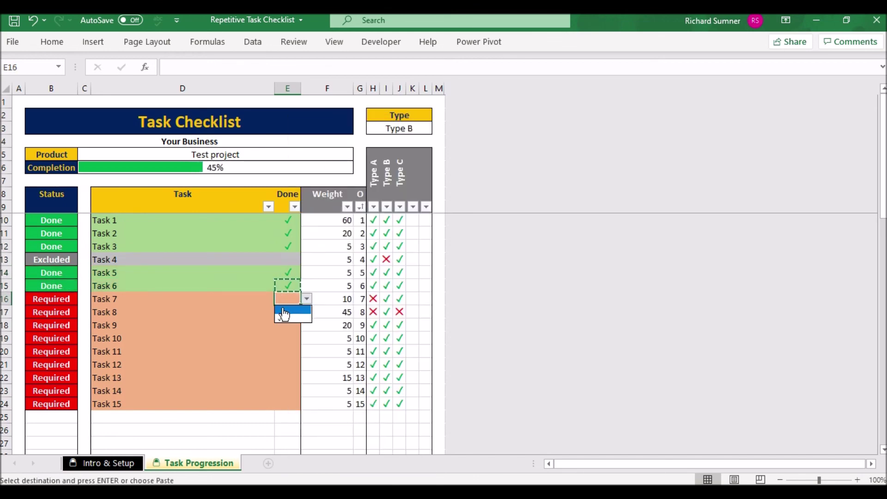
pyautogui.click(257, 300)
pyautogui.moveTo(283, 299); pyautogui.dragTo(286, 404)
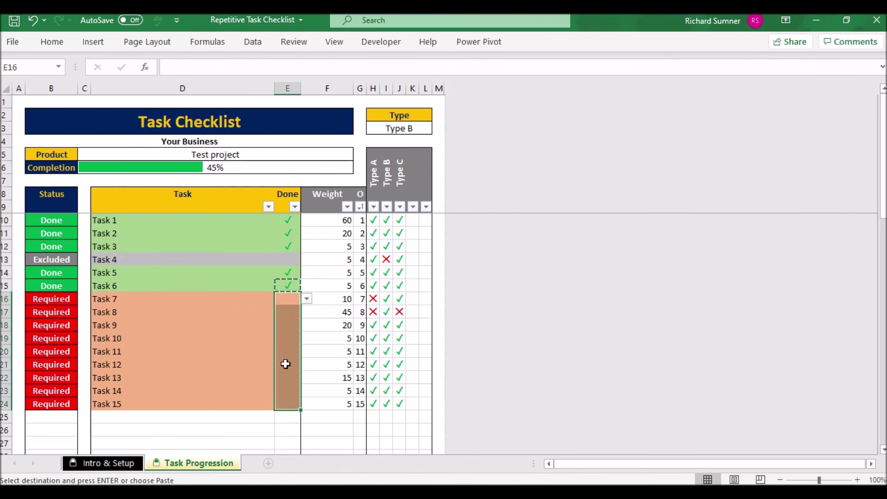
pyautogui.rightClick(285, 364)
pyautogui.click(320, 83)
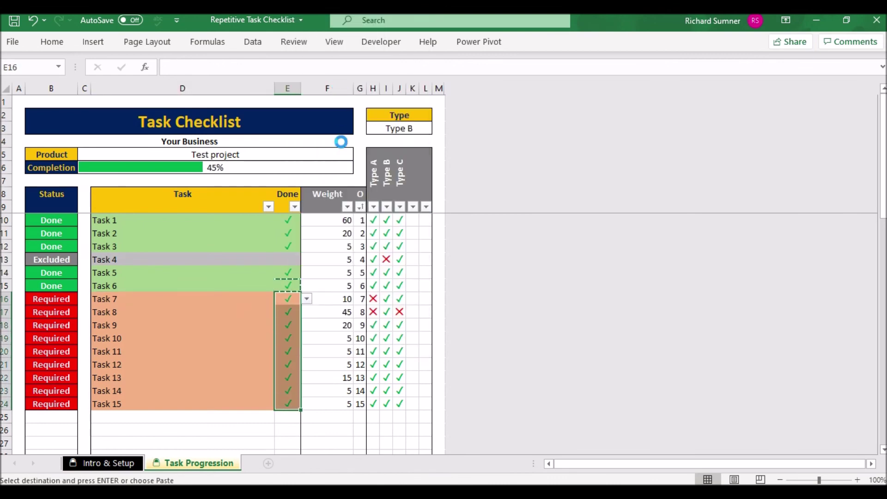
pyautogui.click(324, 245)
pyautogui.press('Escape')
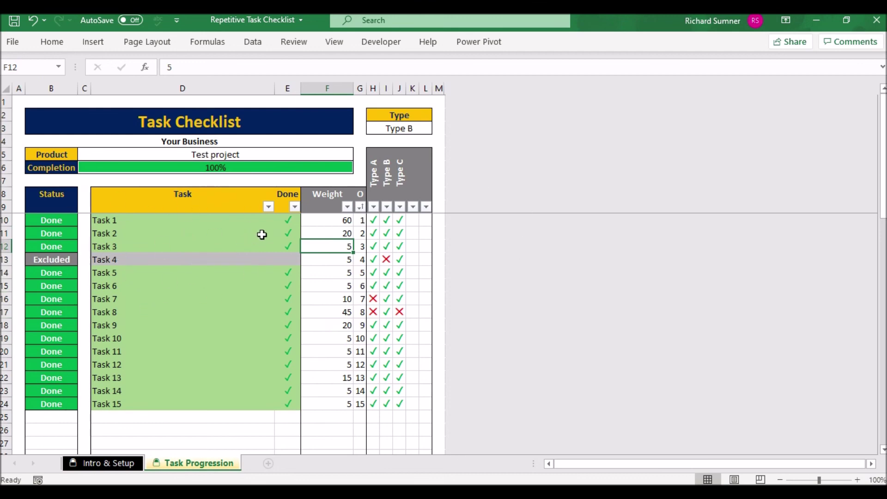
pyautogui.moveTo(289, 220); pyautogui.dragTo(287, 402)
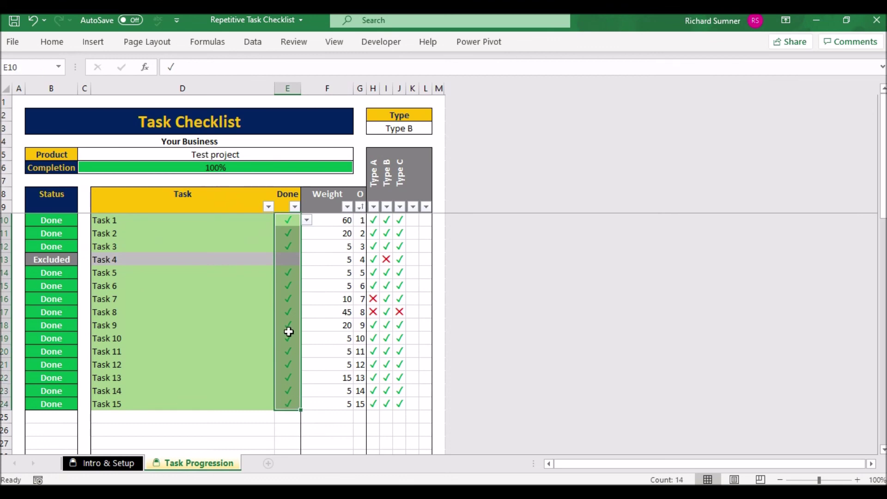
# Clear the contents of all Done cells for 0% completion, then show the Intro & Setup sheet
pyautogui.rightClick(283, 255)
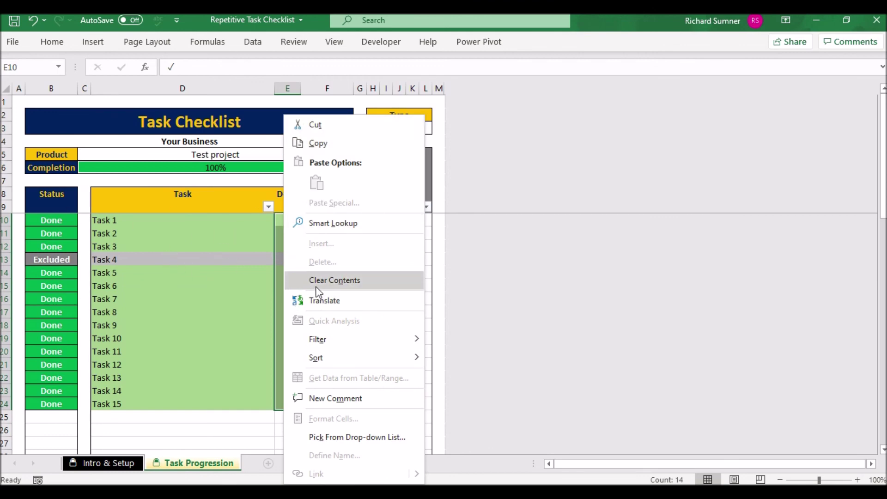
pyautogui.click(296, 282)
pyautogui.click(19, 104)
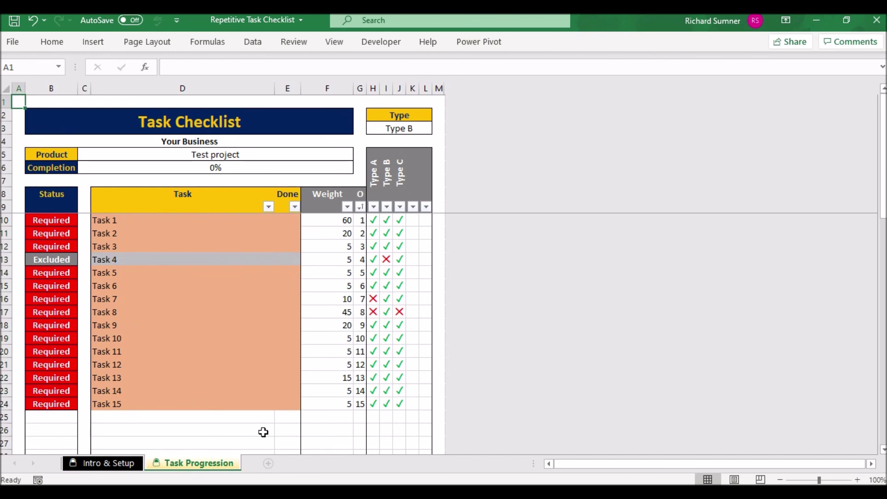
pyautogui.click(121, 468)
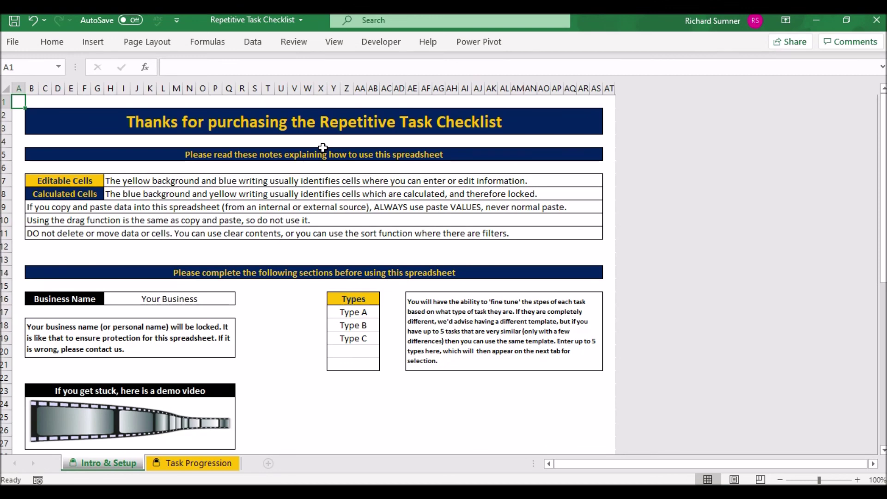